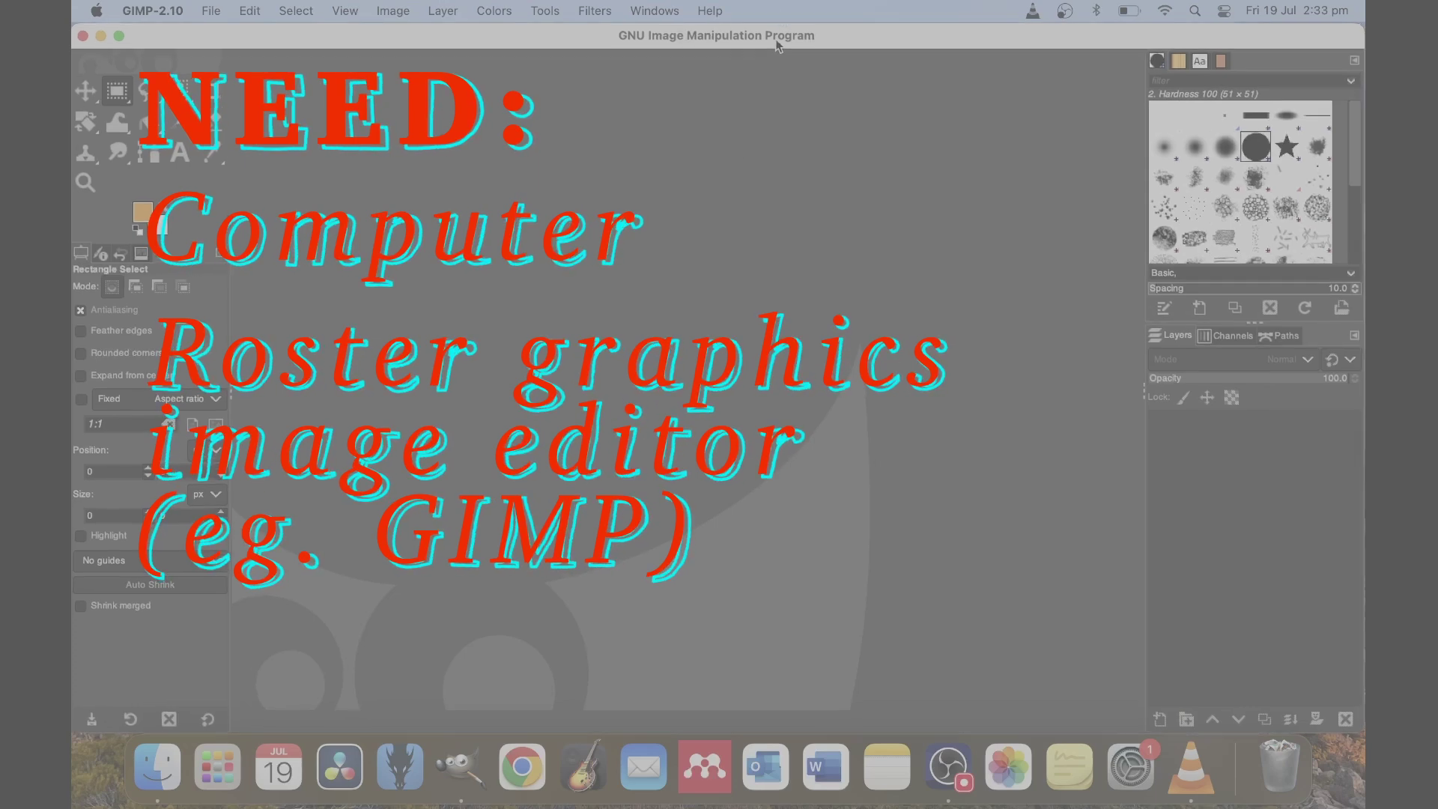
Move the GIMP window aside and drop LegoFaces06.png from the desktop onto GIMP
left_click_drag(776, 45, 652, 221)
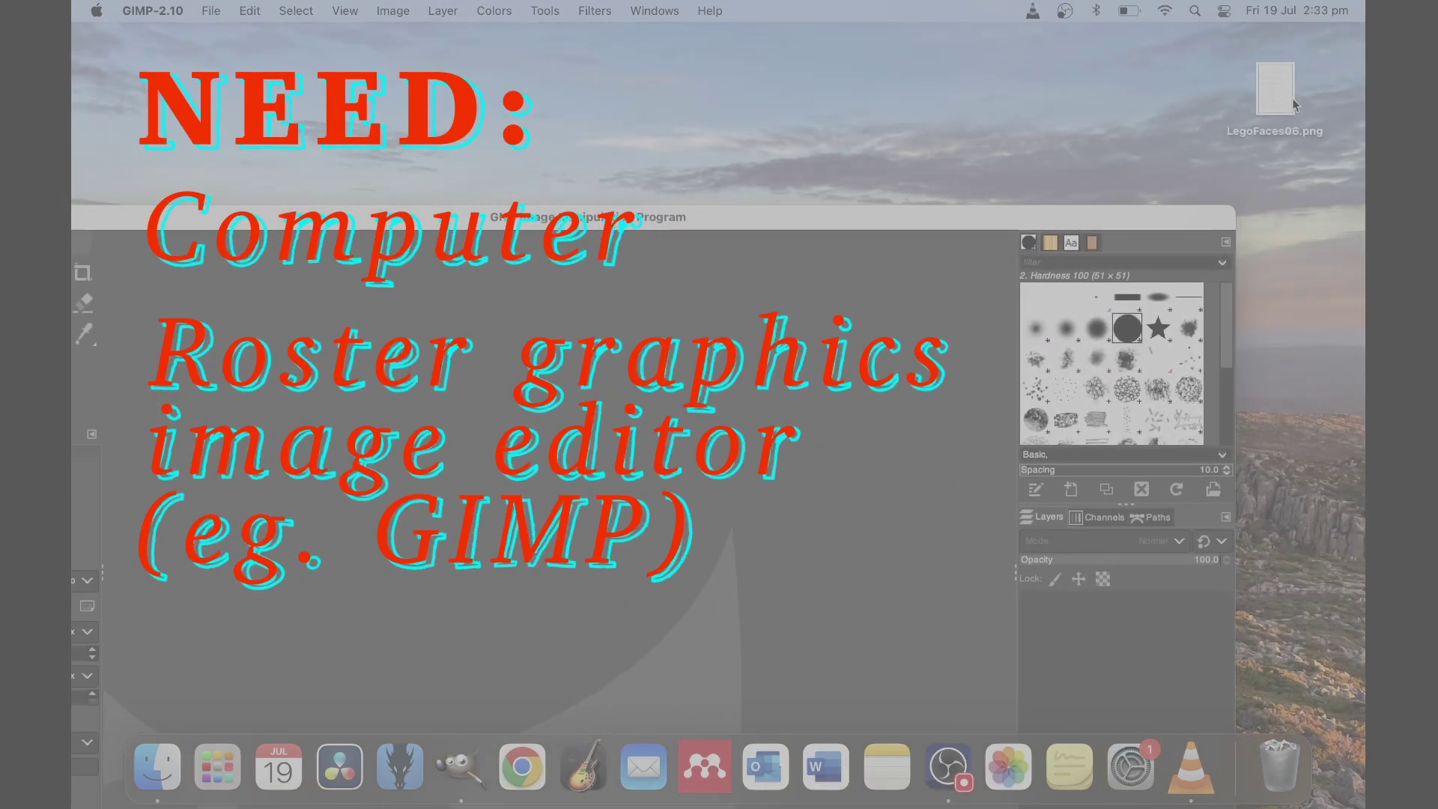
left_click_drag(800, 442, 757, 254)
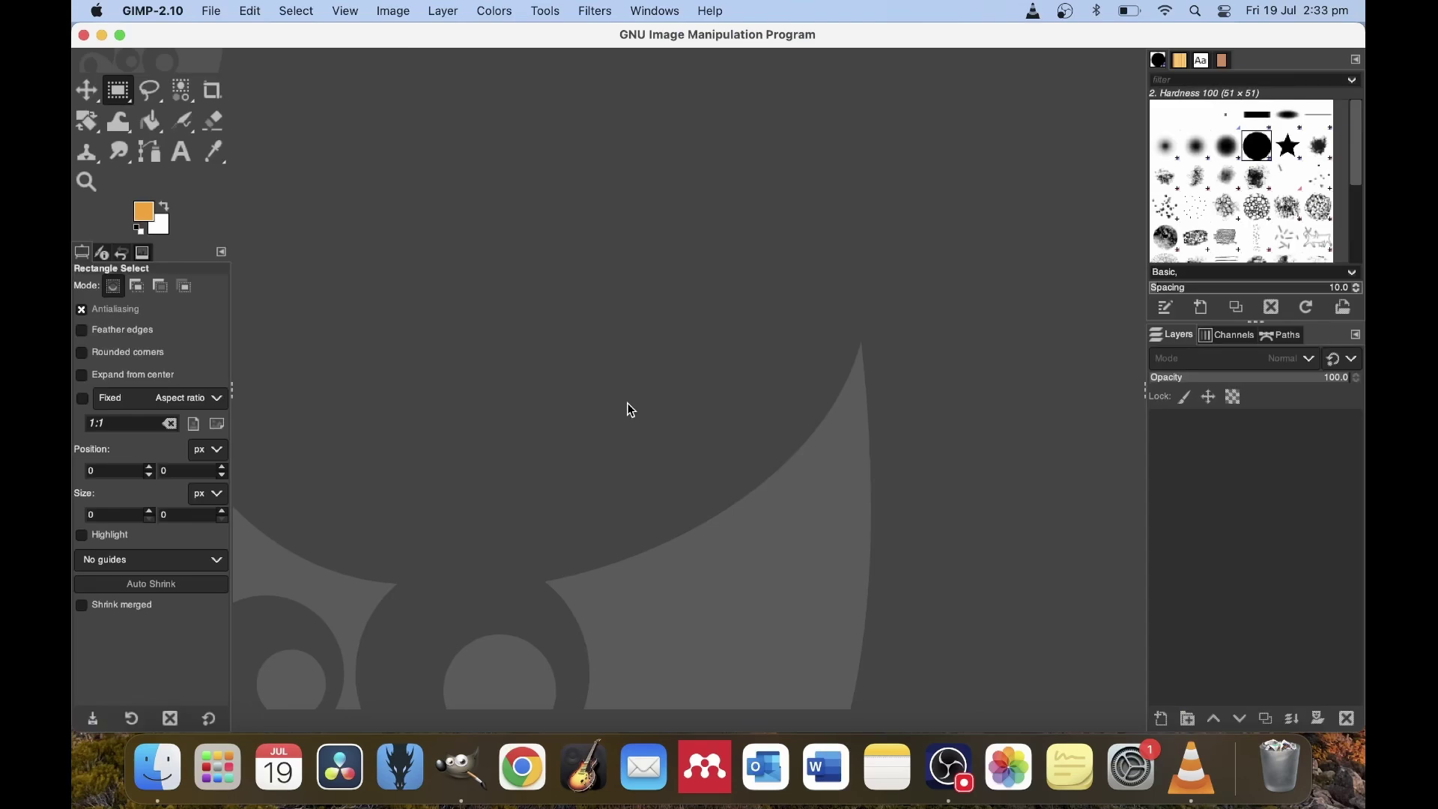
Open LegoFaces06.png in GIMP, convert it to sRGB, and add a new tracing layer
left_click_drag(622, 38, 622, 244)
left_click_drag(1275, 93, 747, 217)
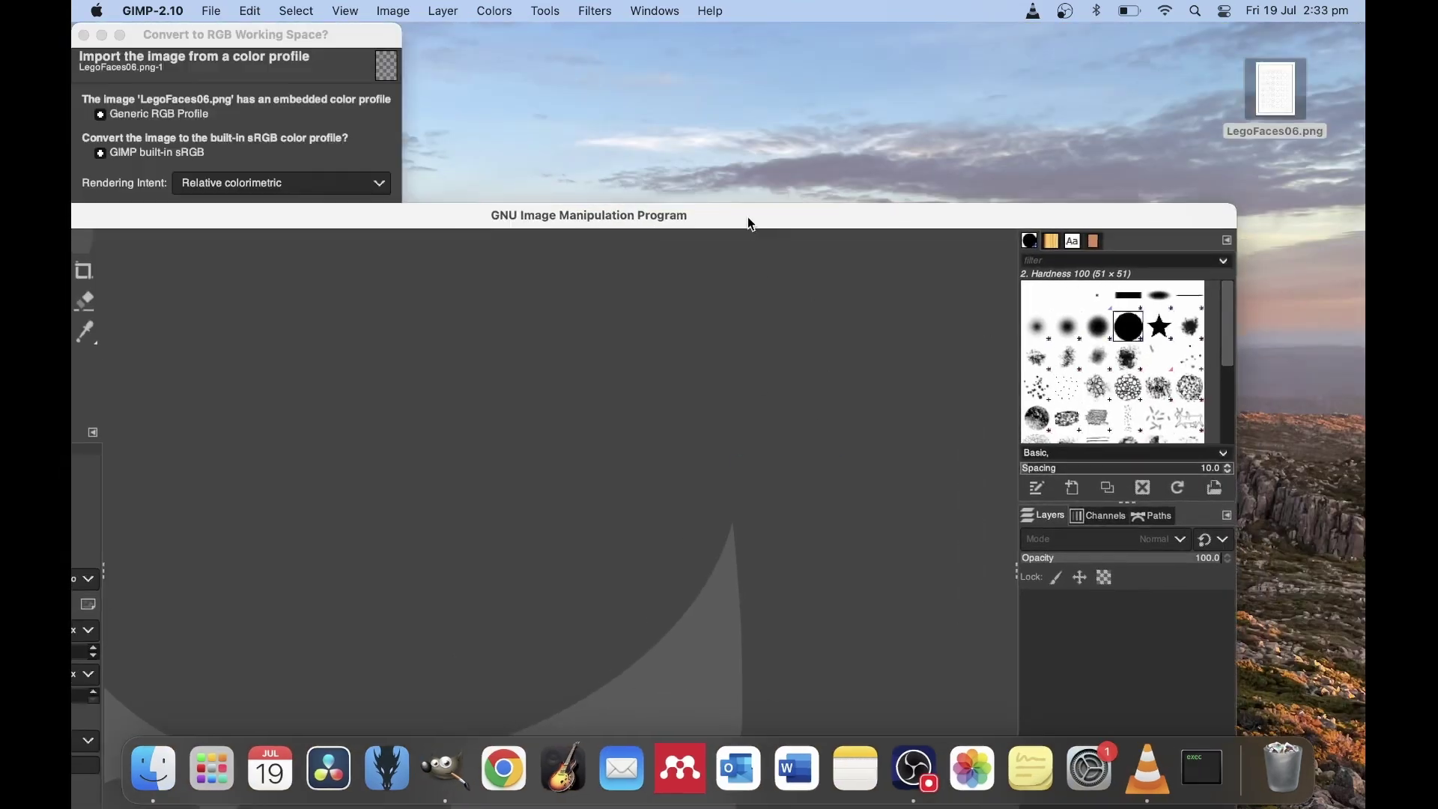
key("Return")
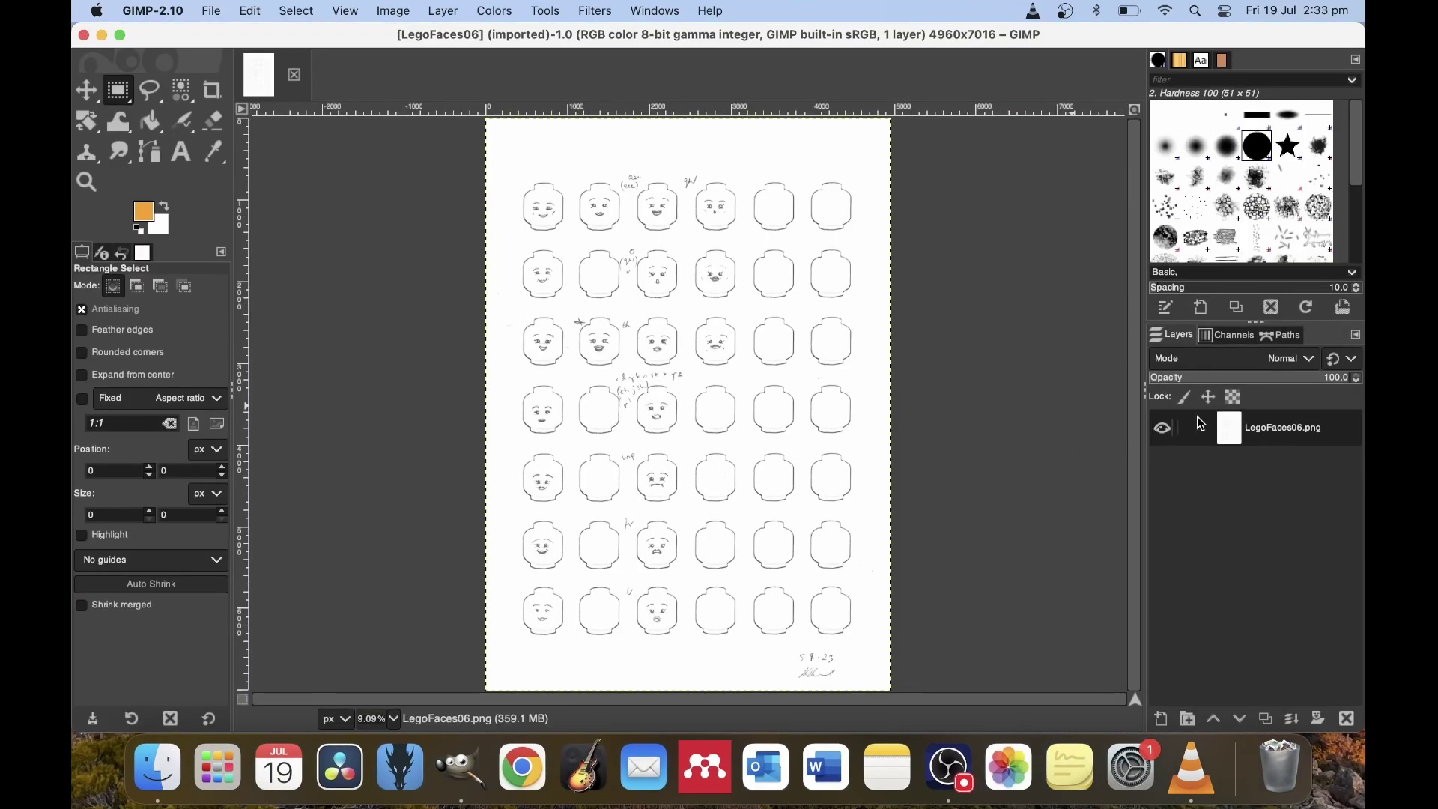
right_click(1231, 428)
left_click(1097, 117)
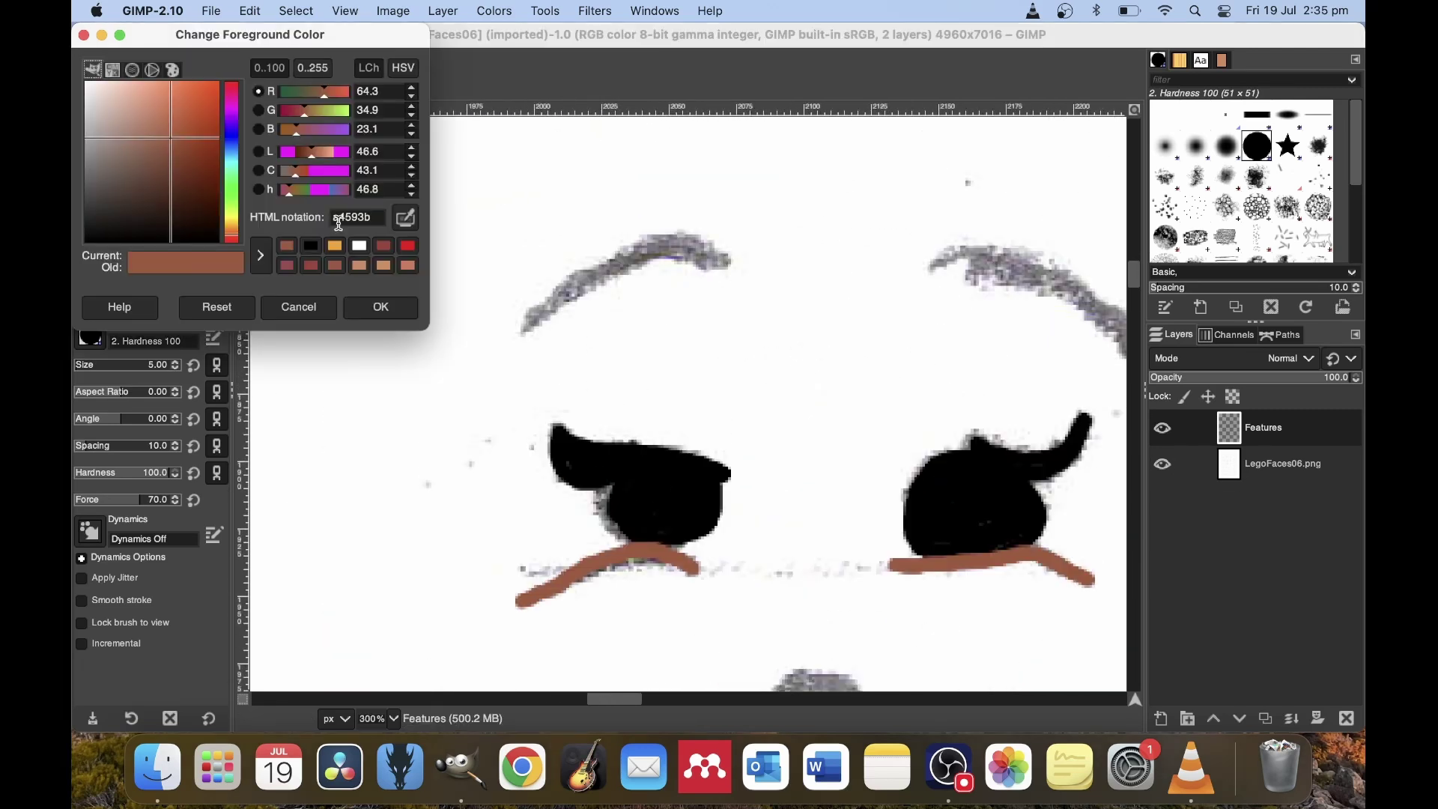
Paint over the sketched mouth in black, then switch to brown and pick red for the lips
left_click(311, 245)
left_click(381, 307)
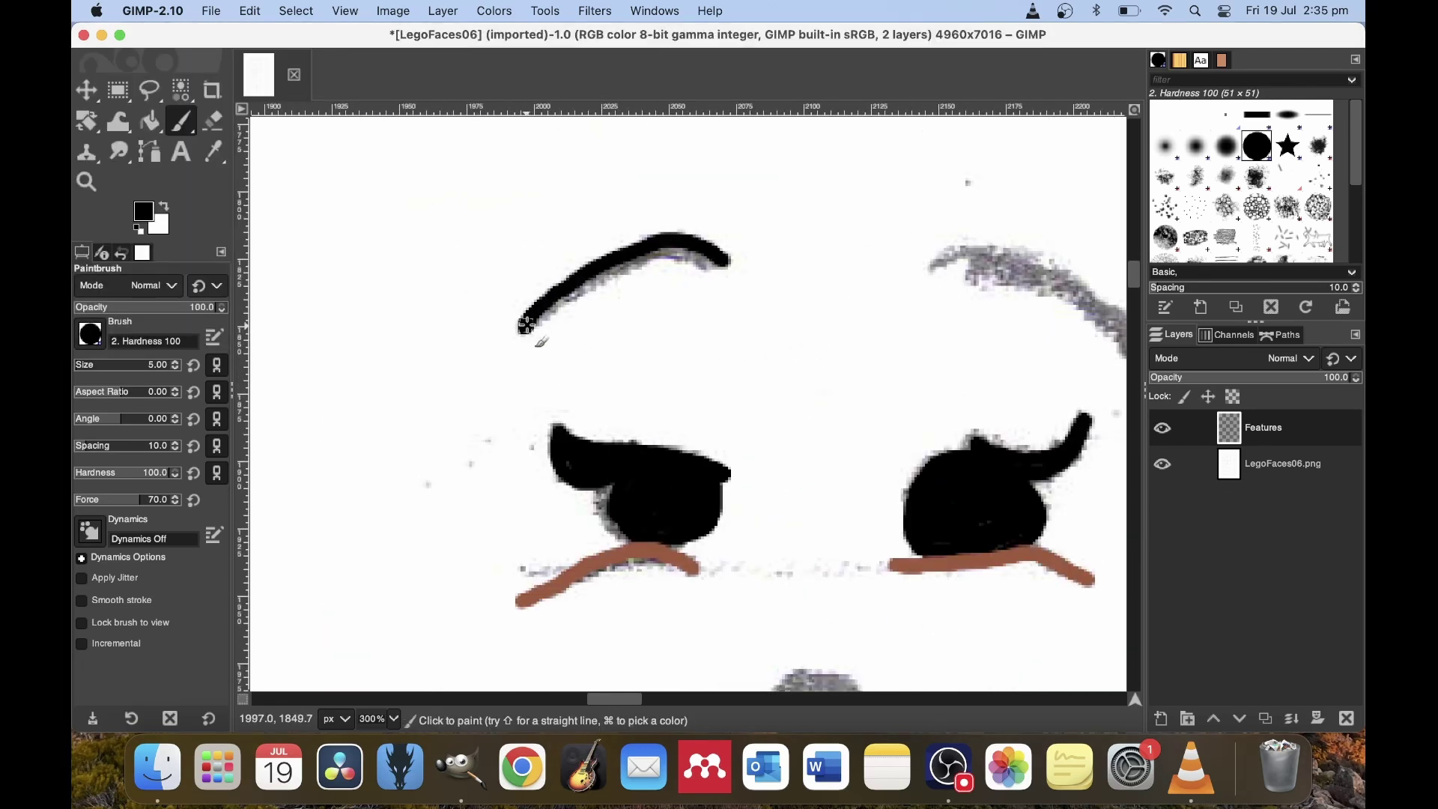
scroll(634, 258, "right", 5)
left_click_drag(915, 349, 765, 255)
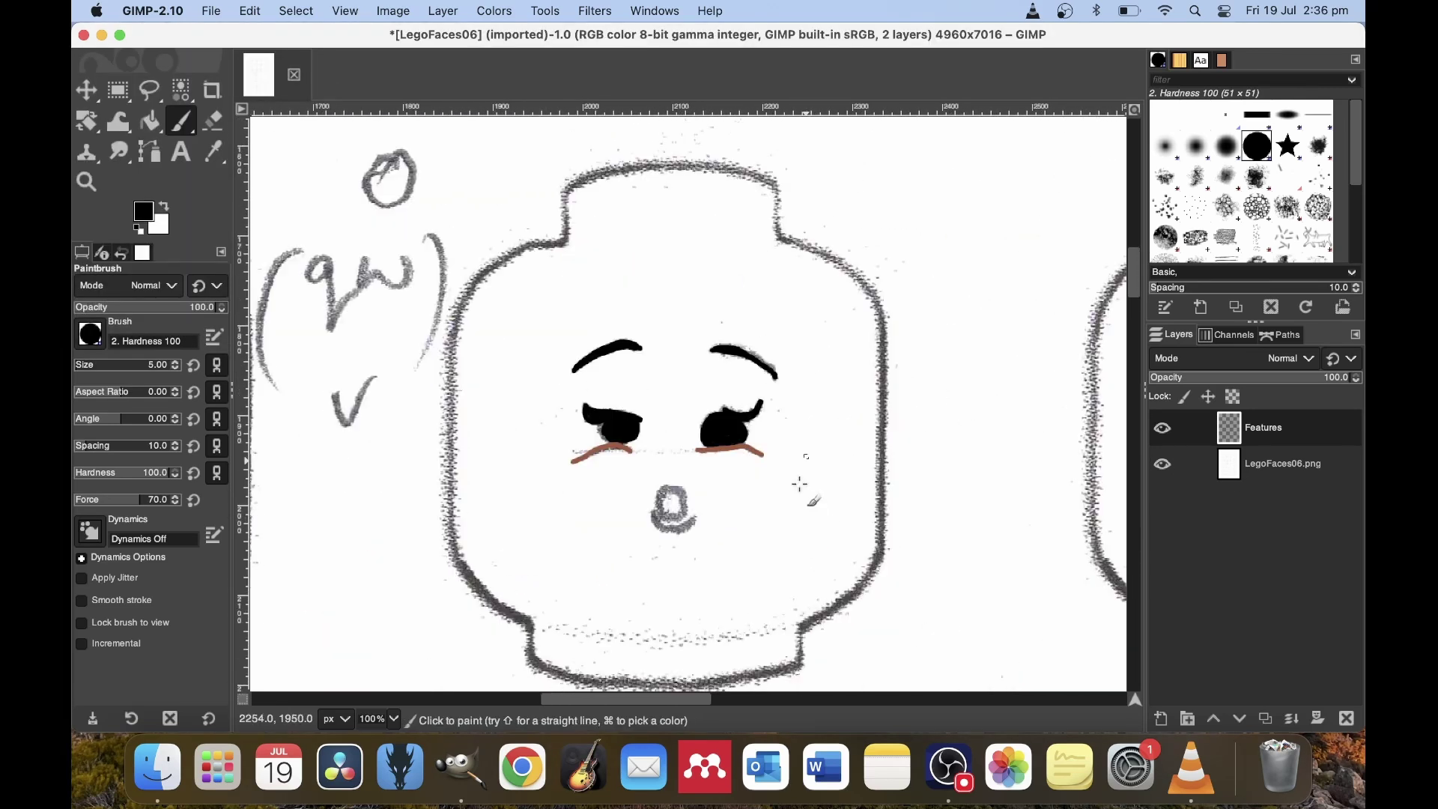
left_click_drag(663, 436, 680, 332)
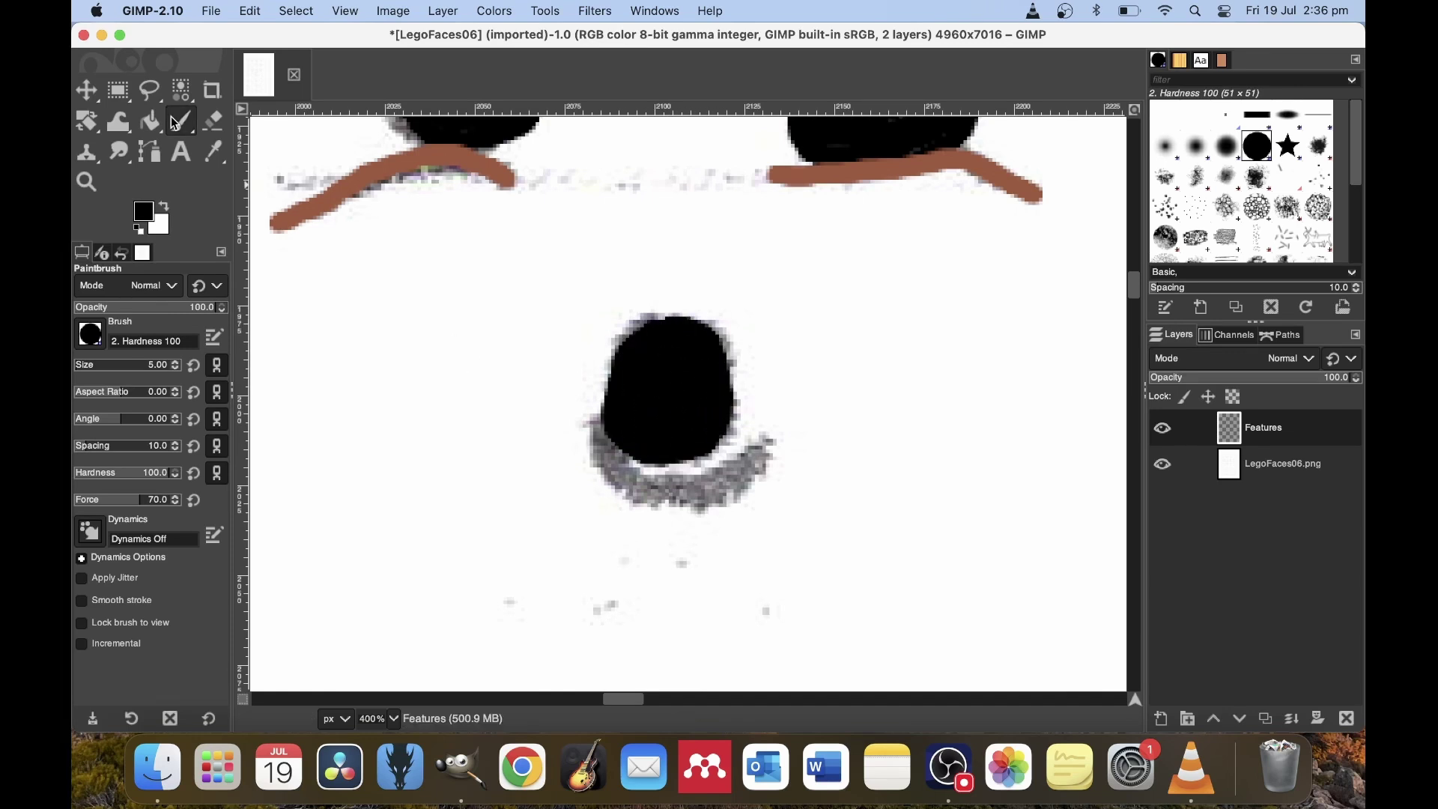
left_click(296, 213, "ctrl")
left_click(143, 212)
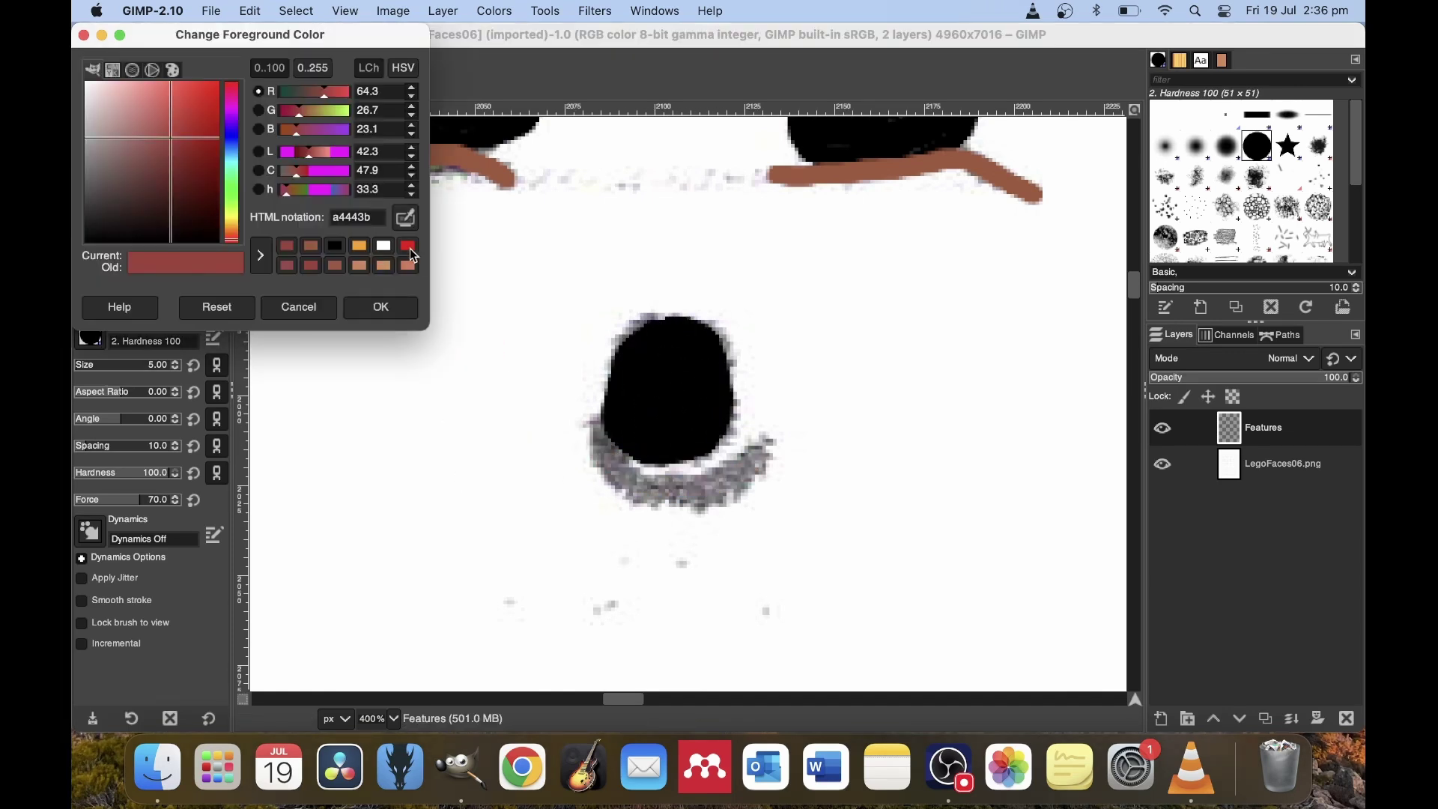
left_click(379, 304)
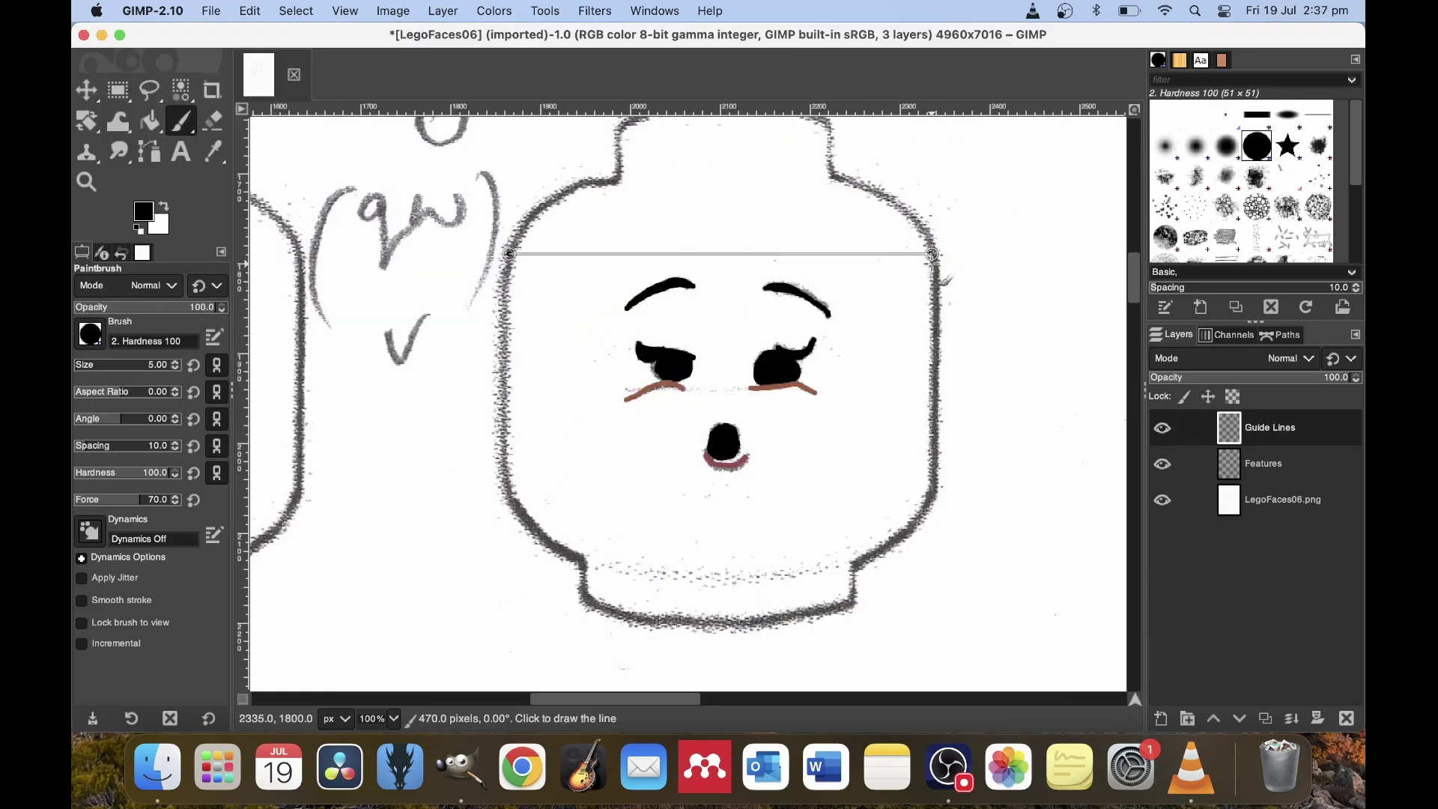
Draw the vertical border guide beside the face, then copy the face region and paste it
left_click(510, 500, "shift")
key("r")
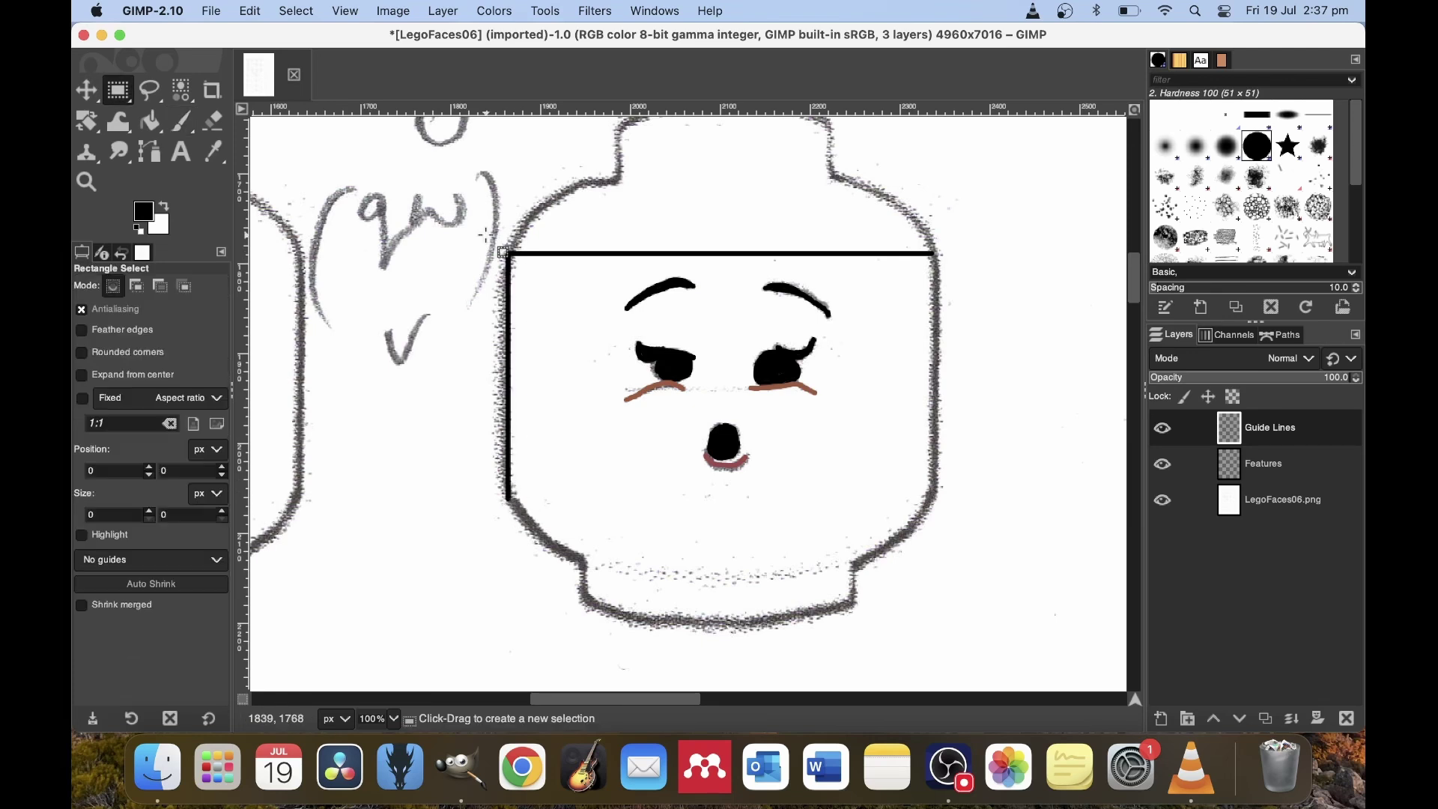
key("super+c")
key("minus")
key("minus")
key("super+v")
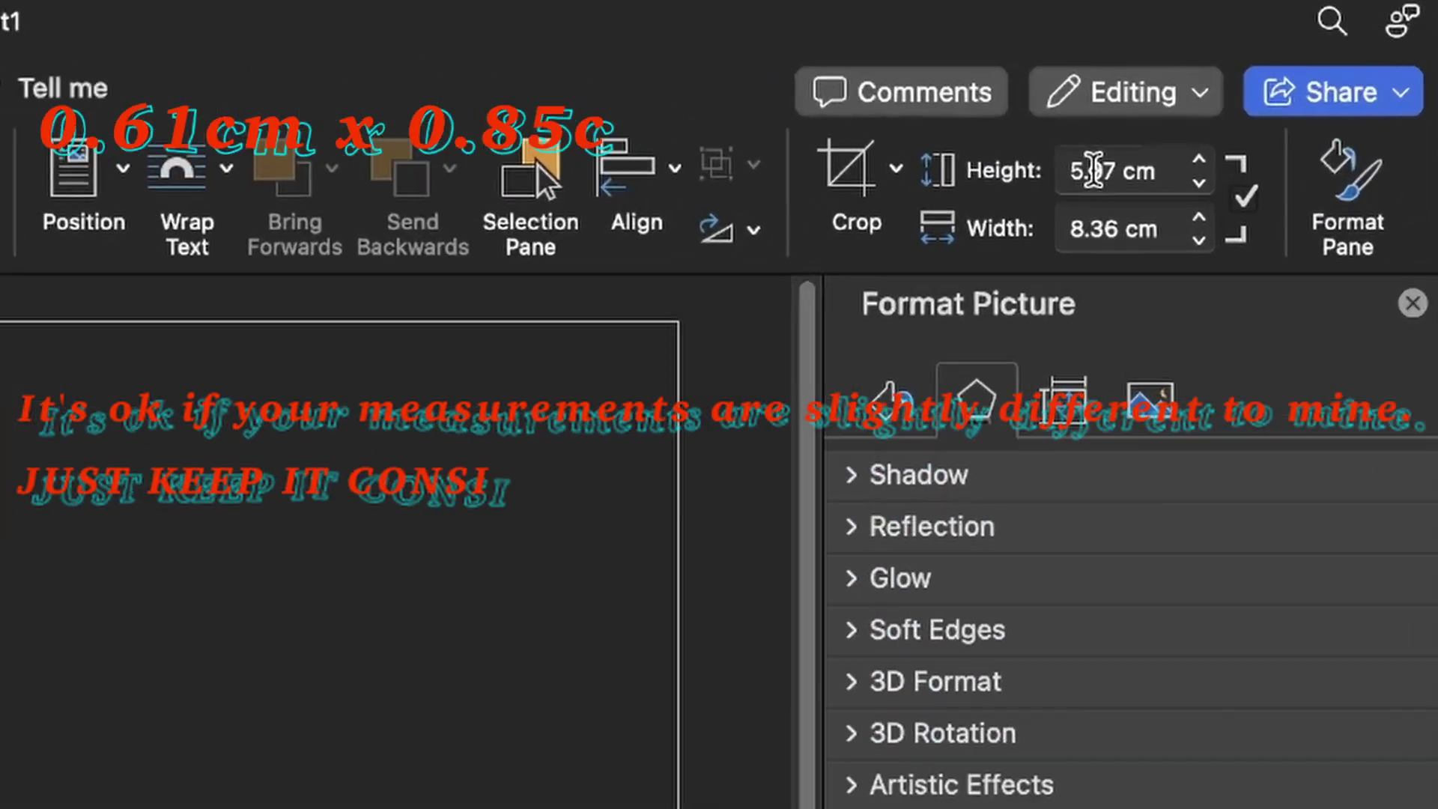
In Word, set the pasted picture's height to 0.61 cm
double_click(1094, 170)
key("BackSpace")
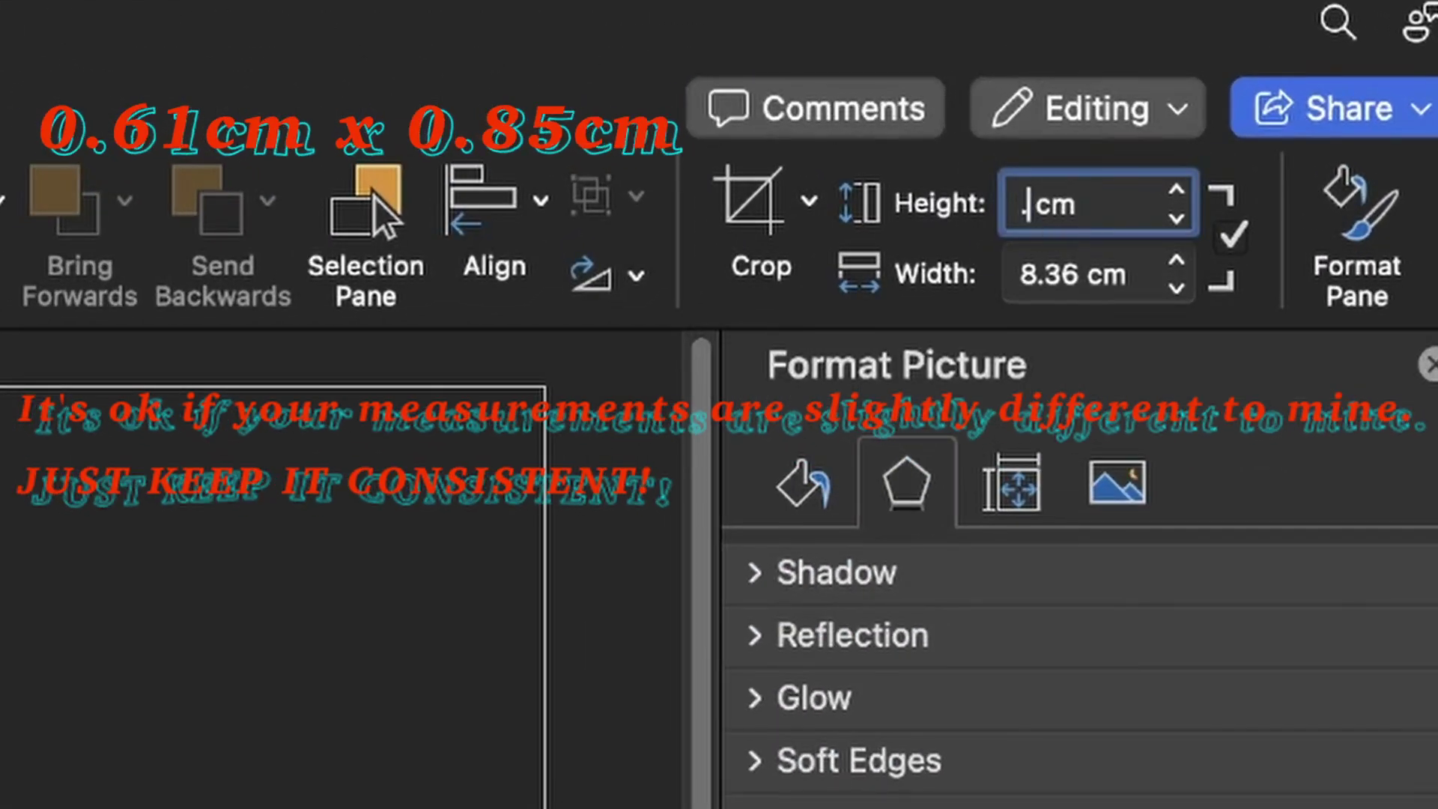
type(".61")
key("Return")
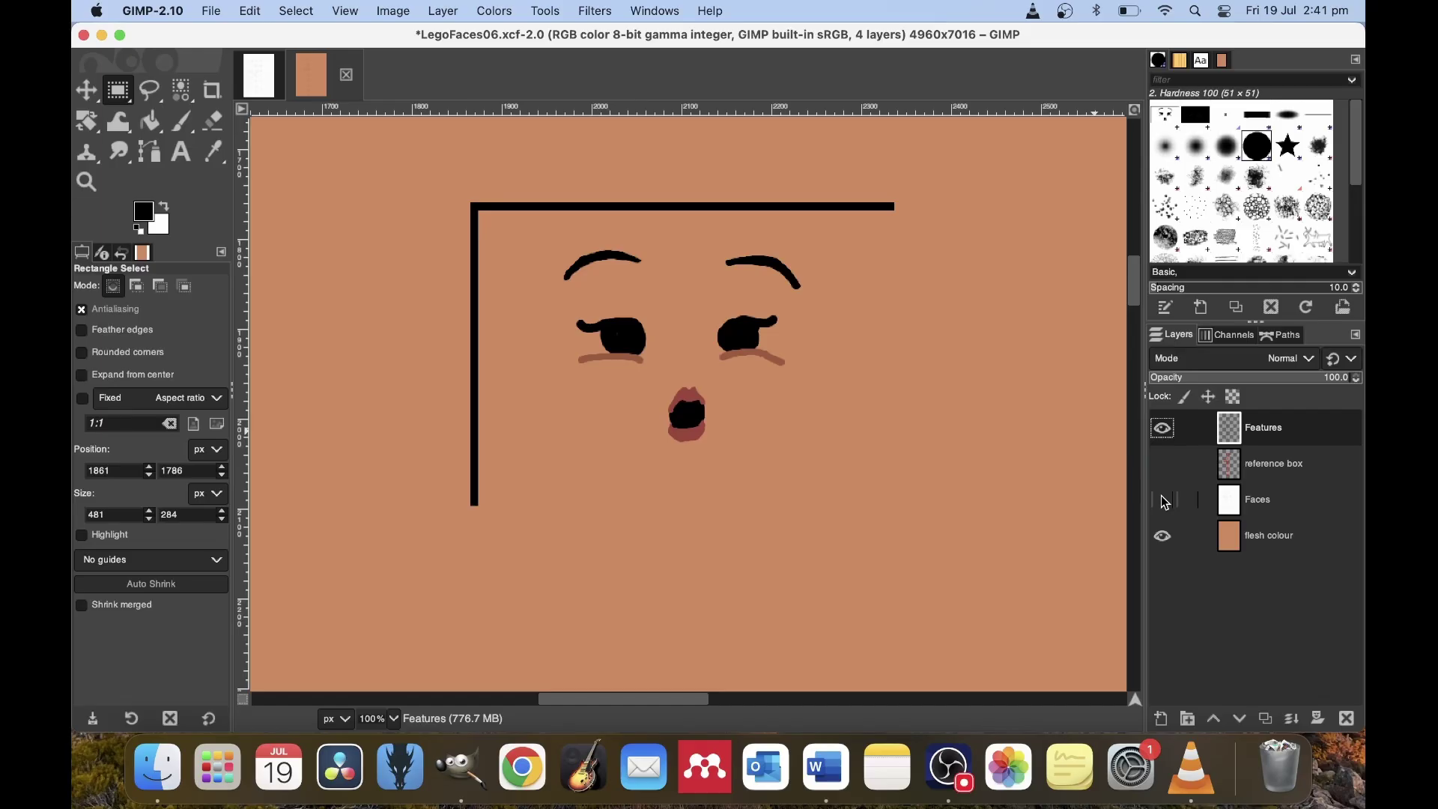
In GIMP, show the Faces sketch layer again and resize the selection around the bordered face
left_click(1162, 500)
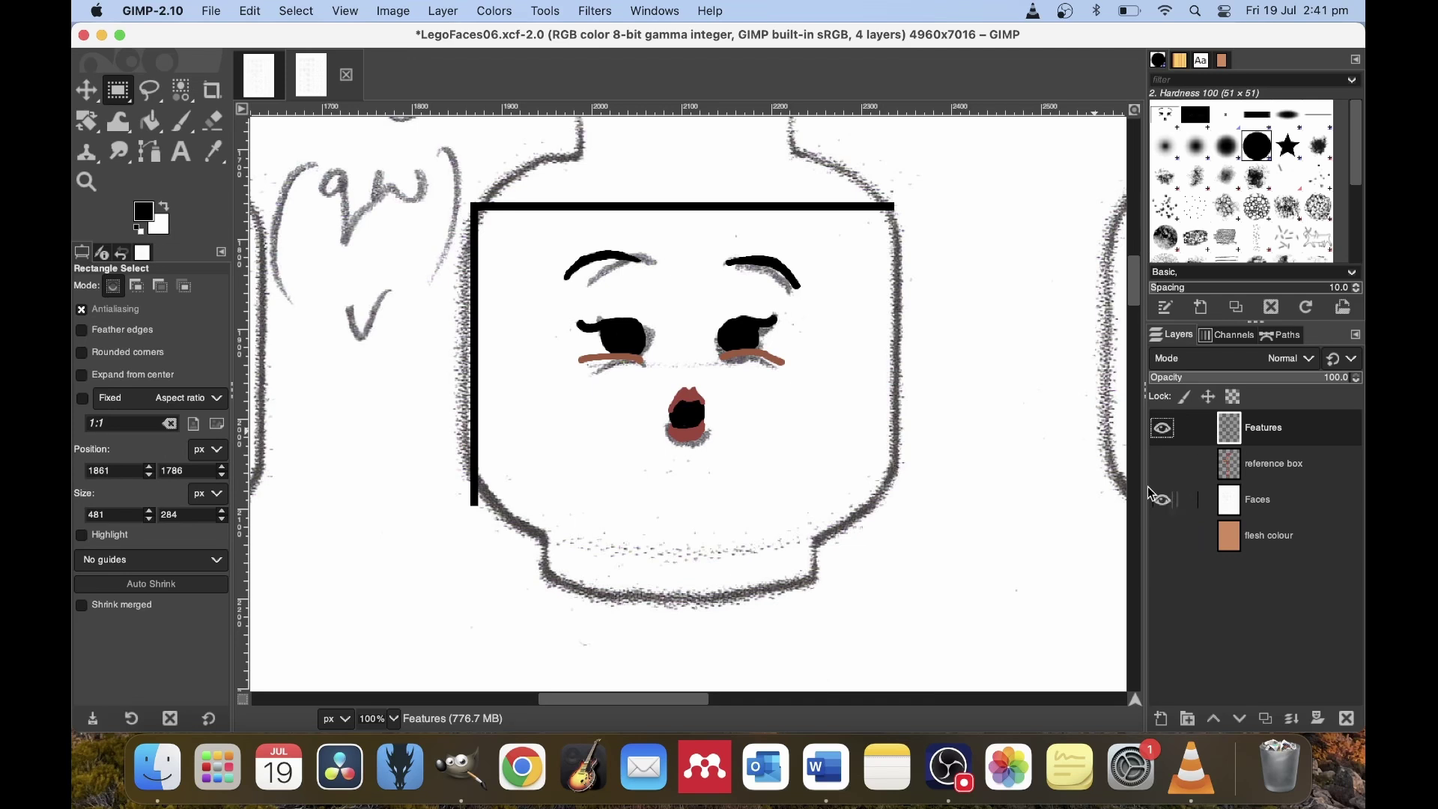
left_click_drag(894, 534, 895, 528)
scroll(471, 207, "up", 3)
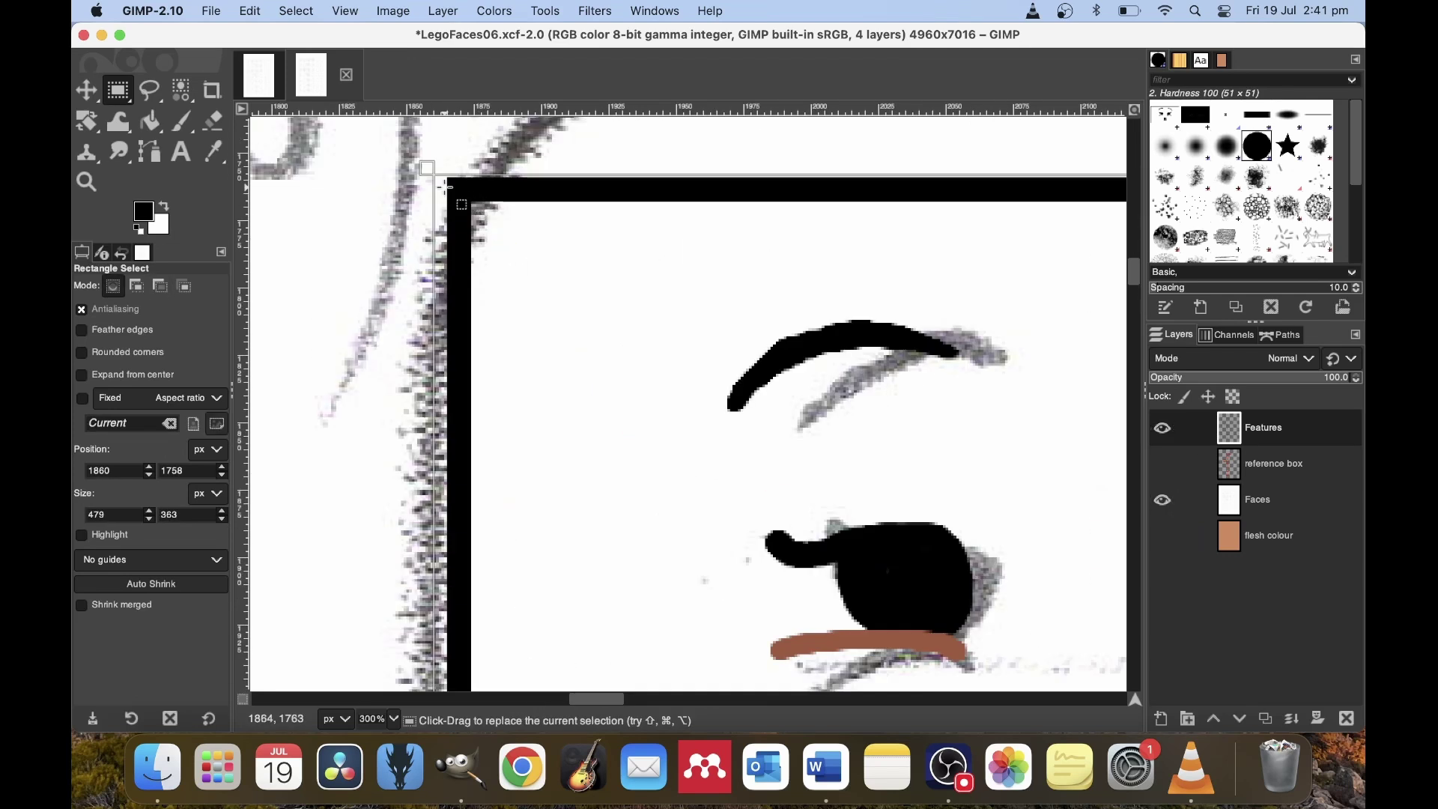
scroll(696, 425, "down", 10)
left_click_drag(660, 487, 661, 443)
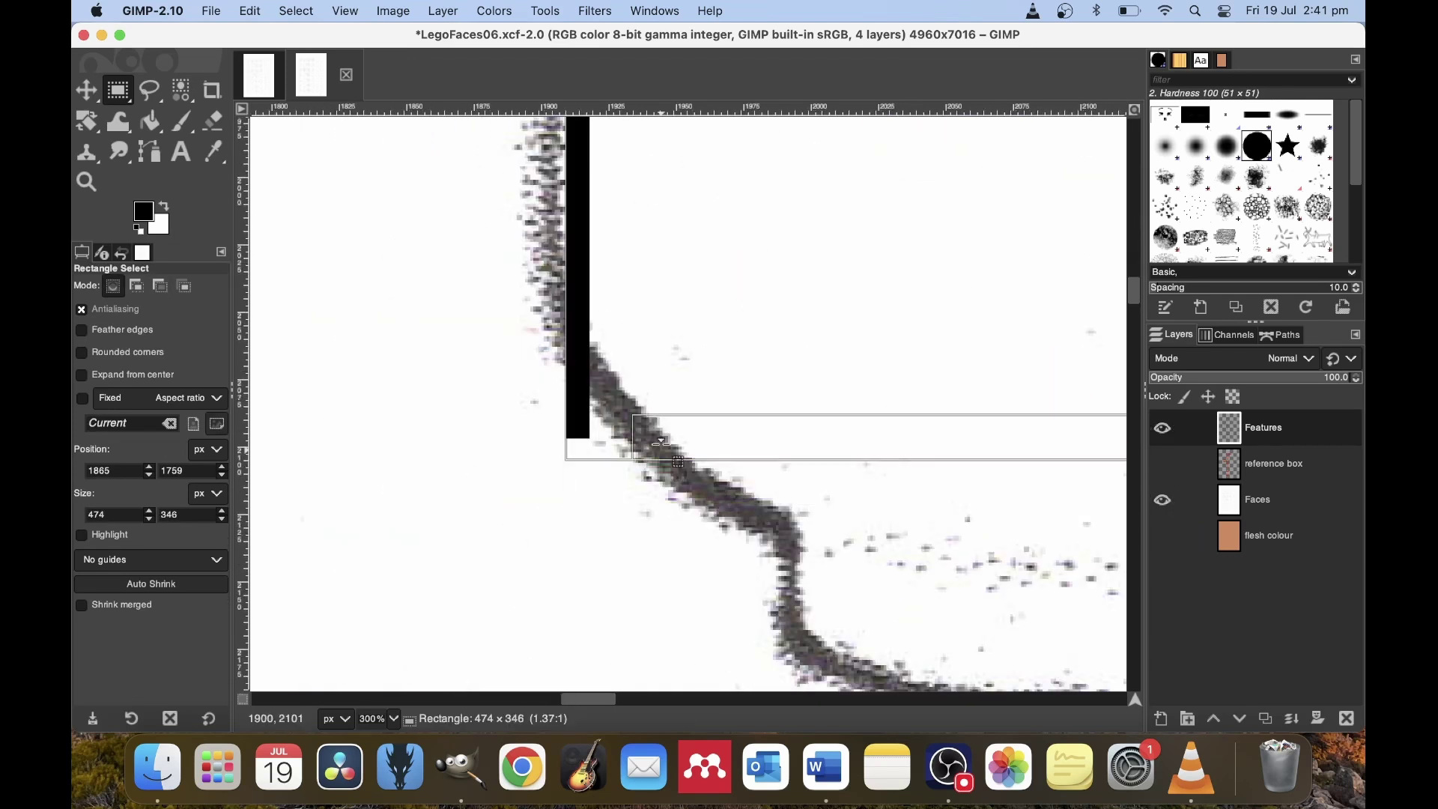
scroll(669, 425, "down", 5)
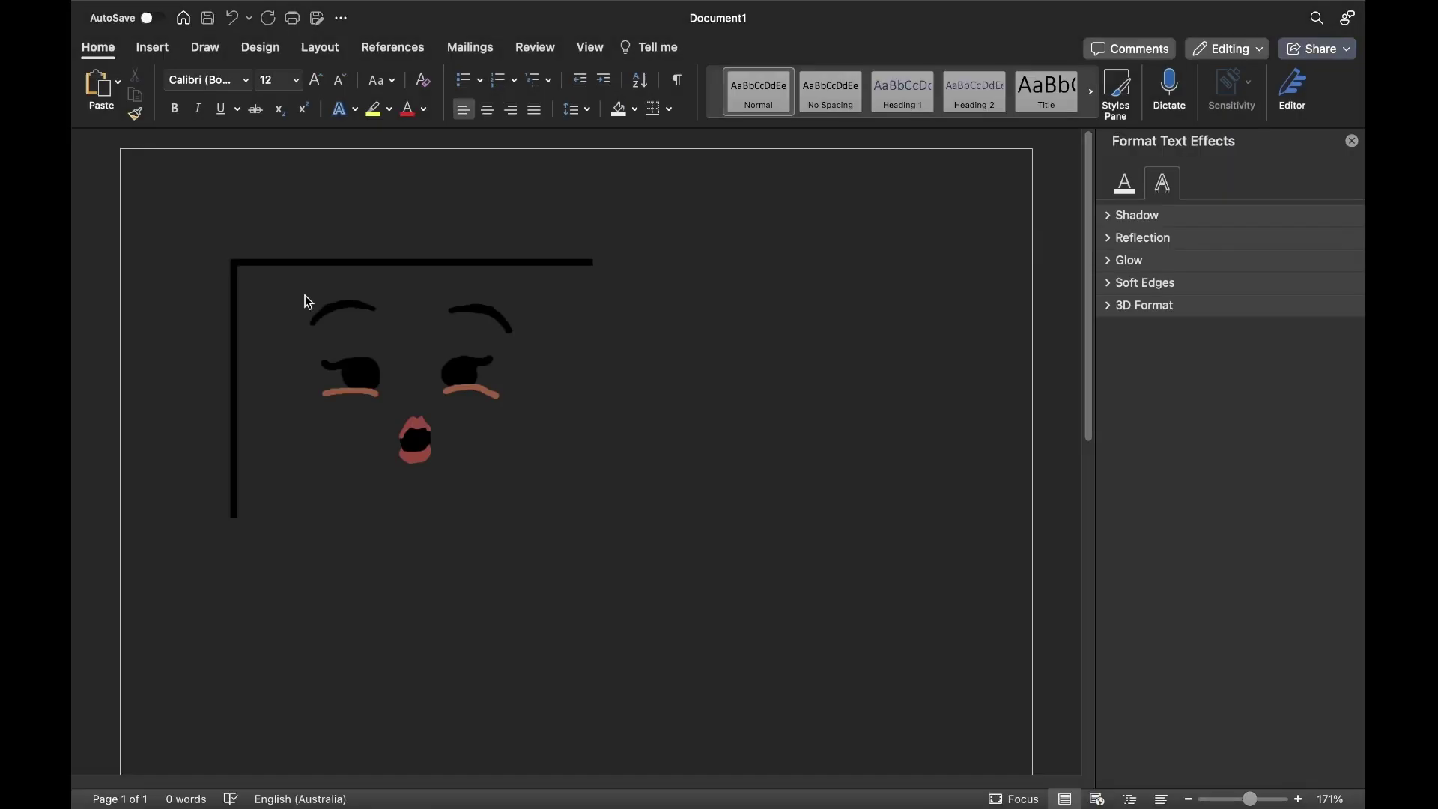
Set the pasted face picture to 0.61 cm tall and wrap it behind text
left_click(304, 295)
left_click(1228, 83)
type("0.61")
key("Return")
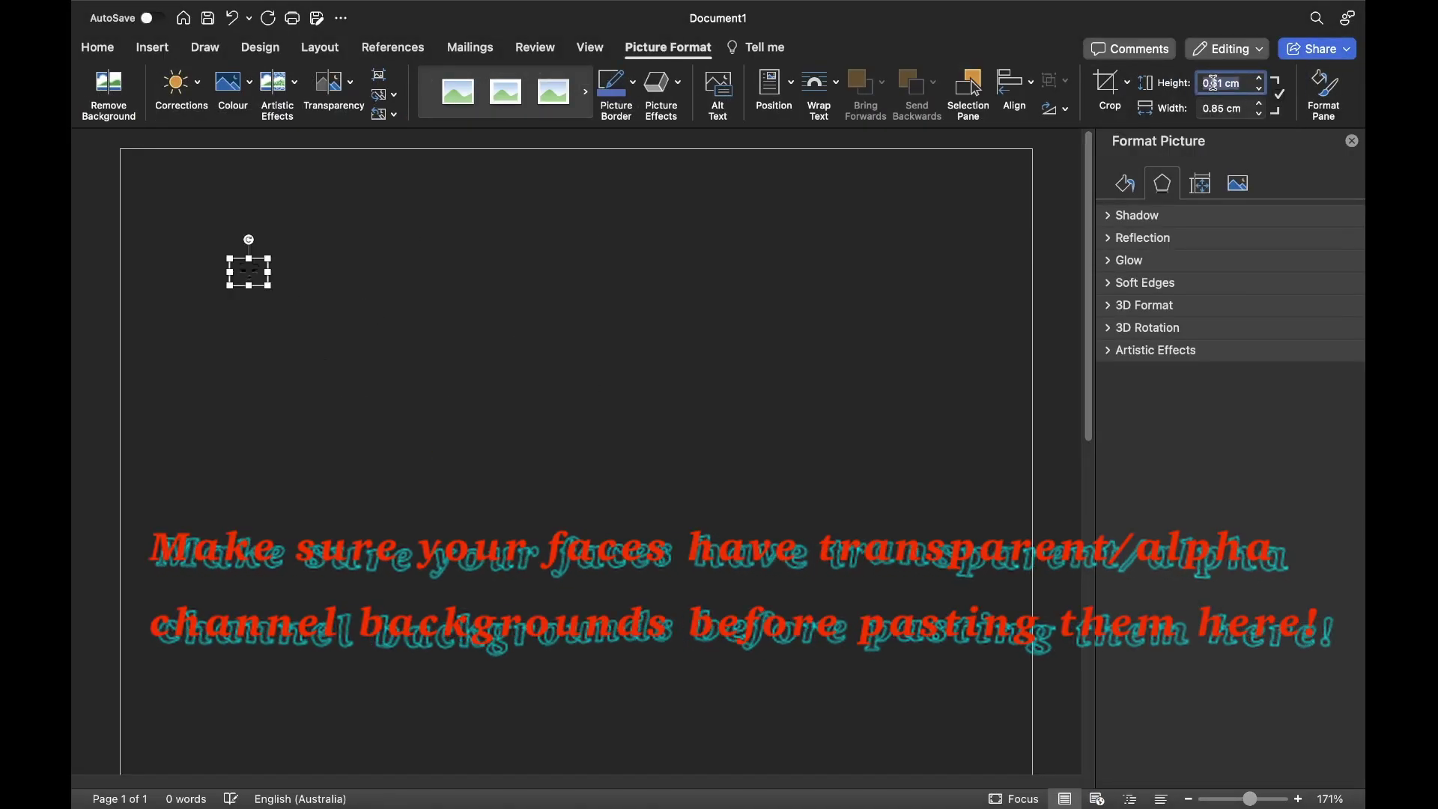
left_click(820, 94)
left_click(860, 234)
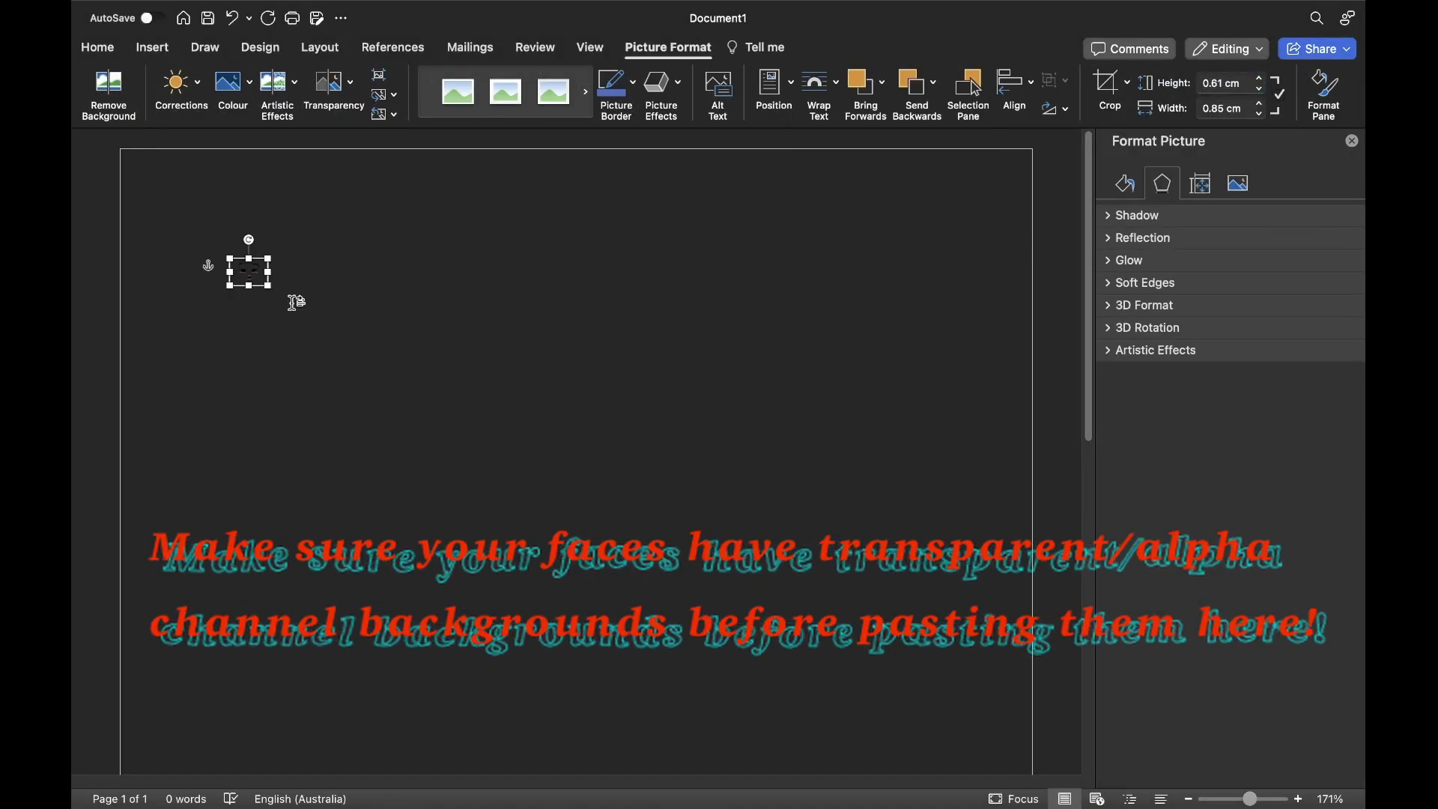
Place the tiny face at the page's top-left and copy the faces down into a column
mouse_move(265, 272)
left_mouse_down()
mouse_move(283, 290)
mouse_move(265, 273)
left_mouse_up()
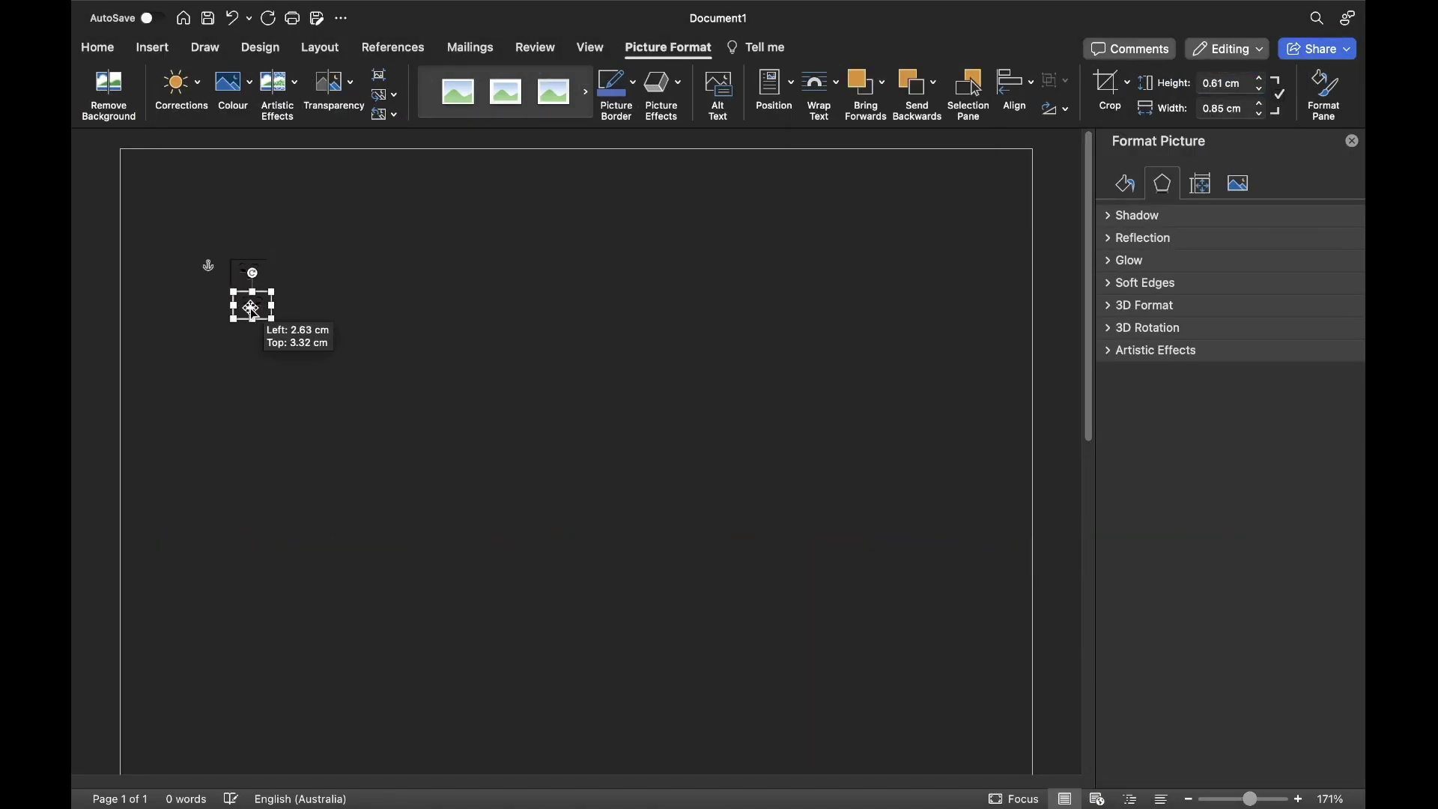
key("super+a")
left_click_drag(290, 323, 283, 514)
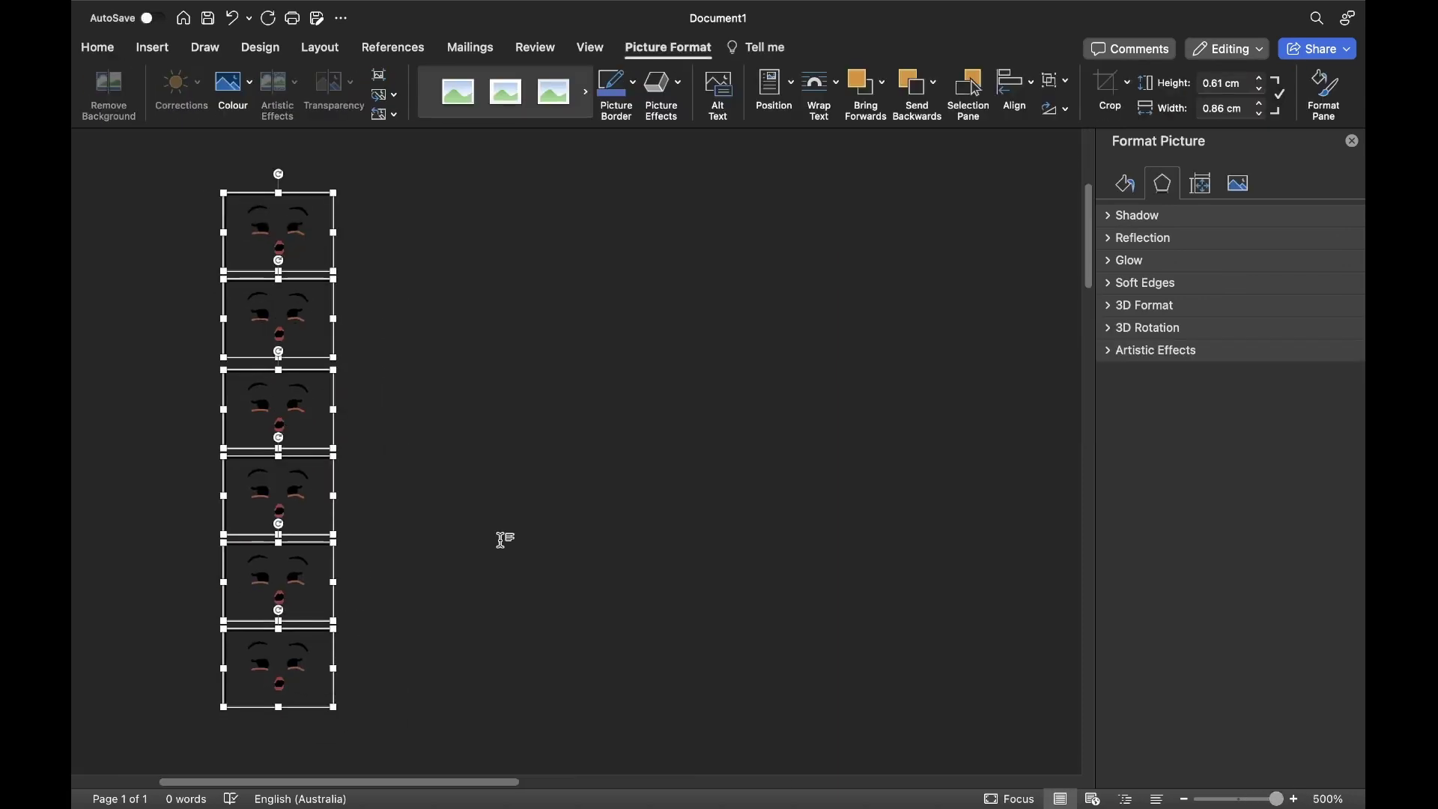
left_click_drag(261, 330, 261, 300)
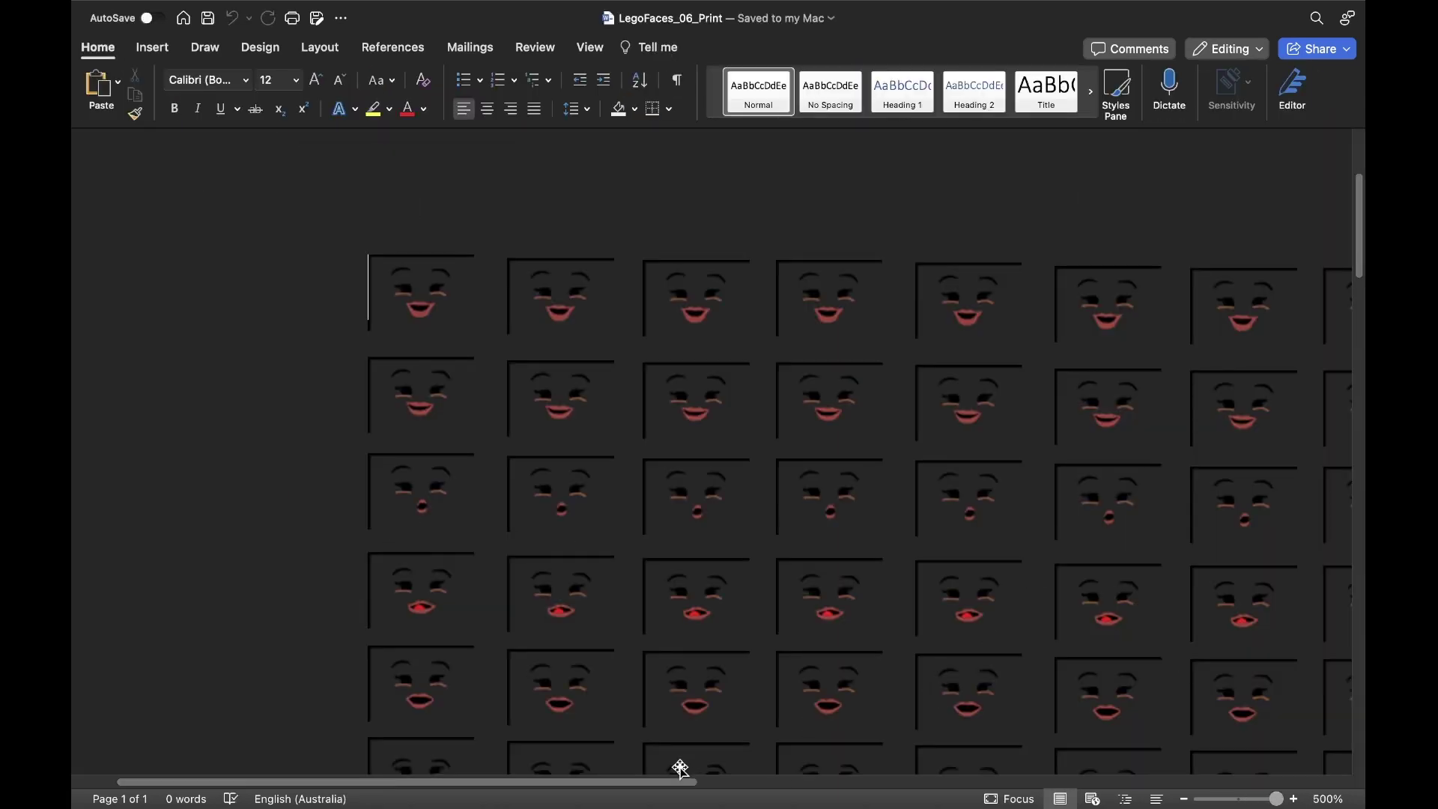